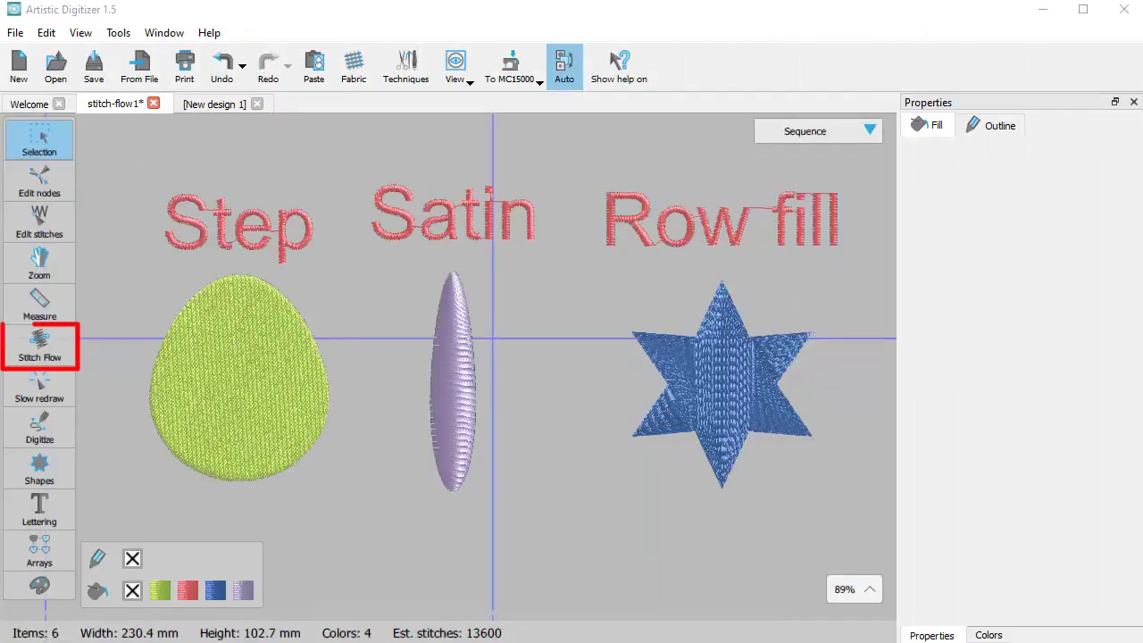
Step: Activate Stitch Flow and select the step egg, satin ellipse and row-fill star in turn to examine the options offered for each
left_click(718, 543)
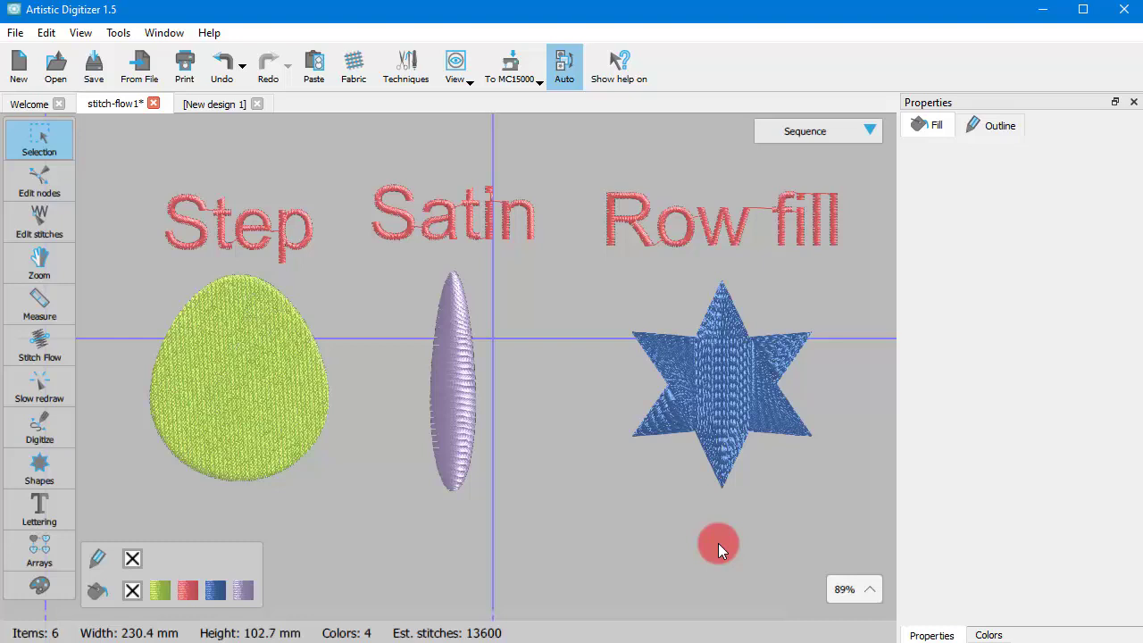
left_click(39, 357)
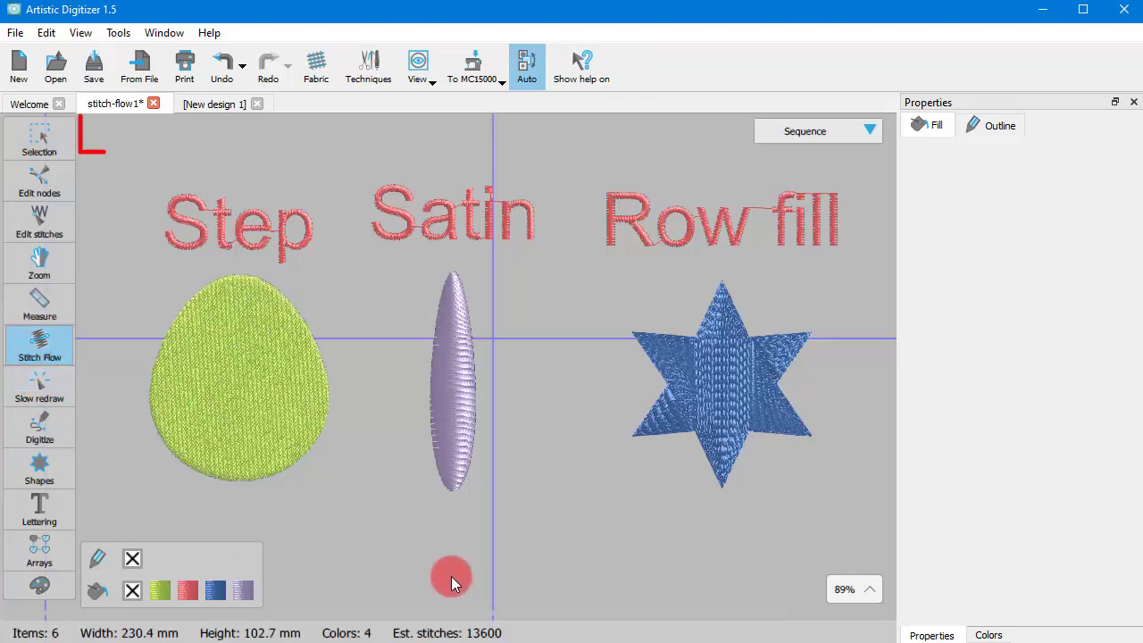
left_click(264, 438)
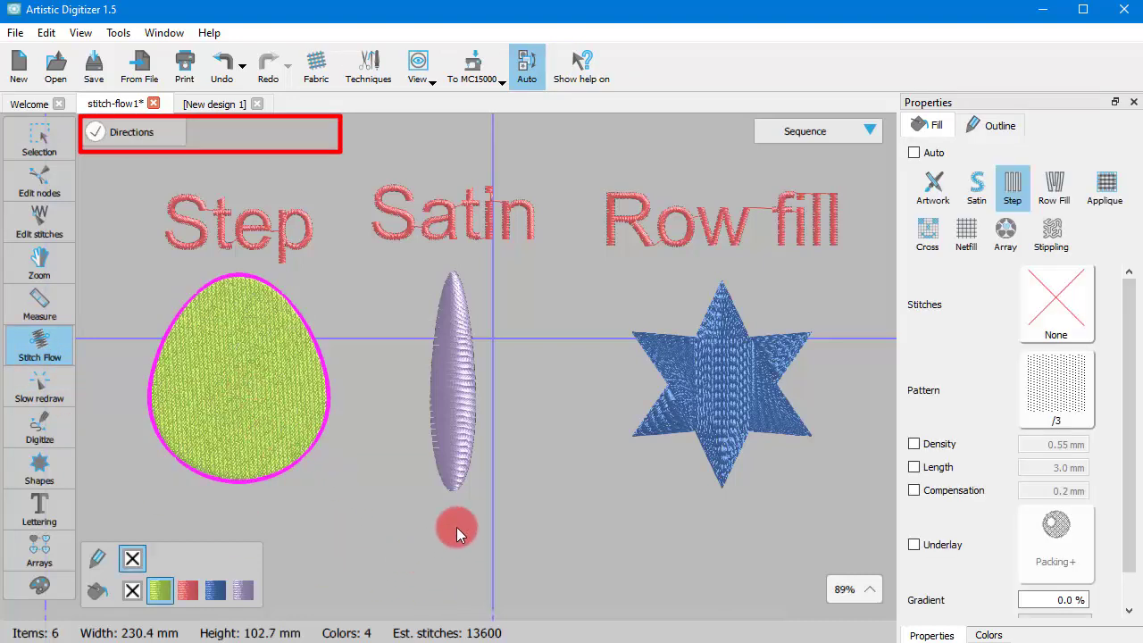
left_click(726, 410)
left_click(441, 411)
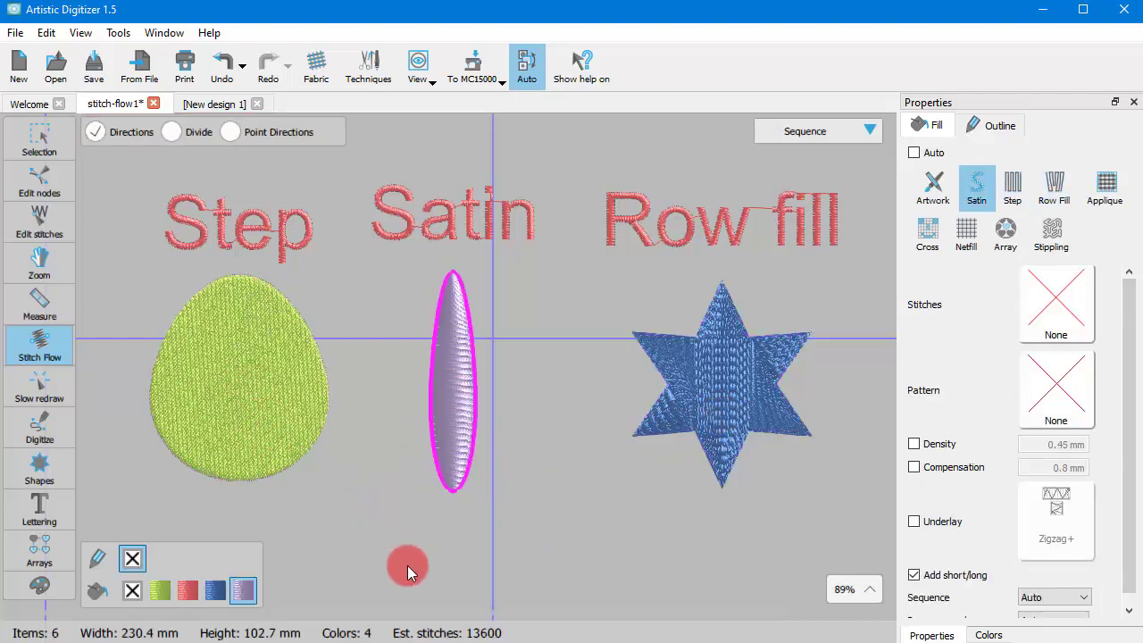
left_click(247, 376)
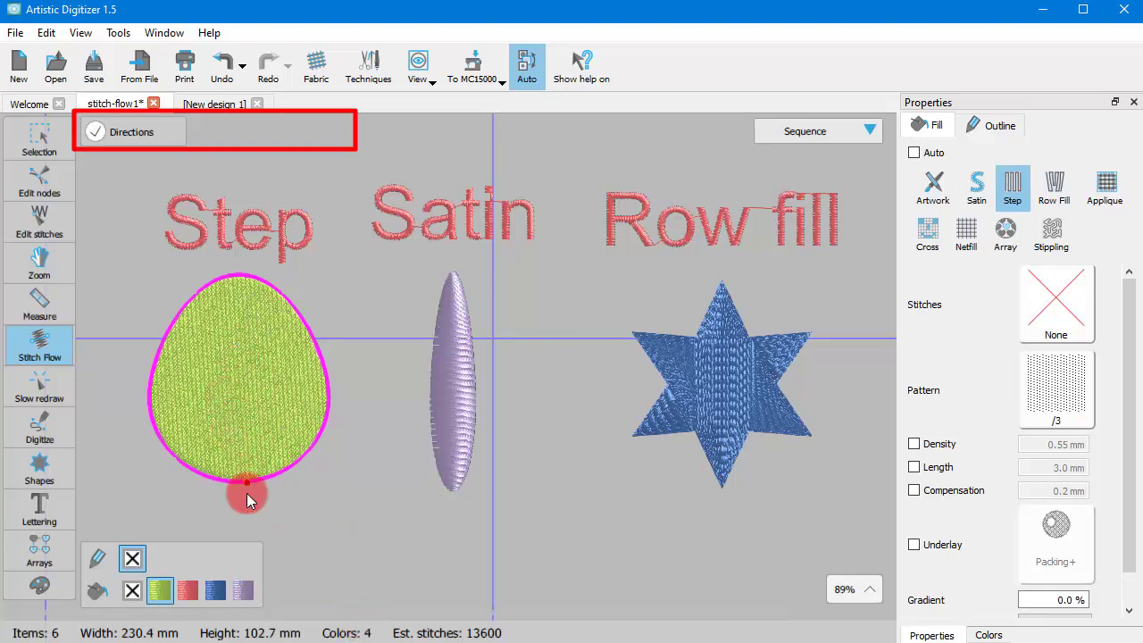
left_click(452, 454)
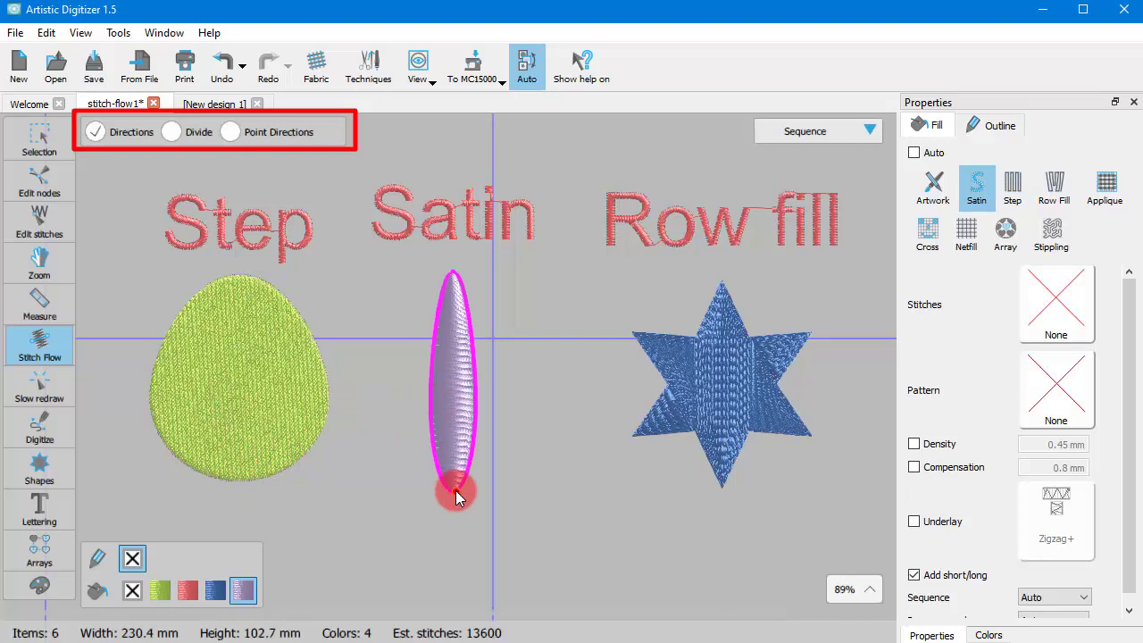
left_click(717, 362)
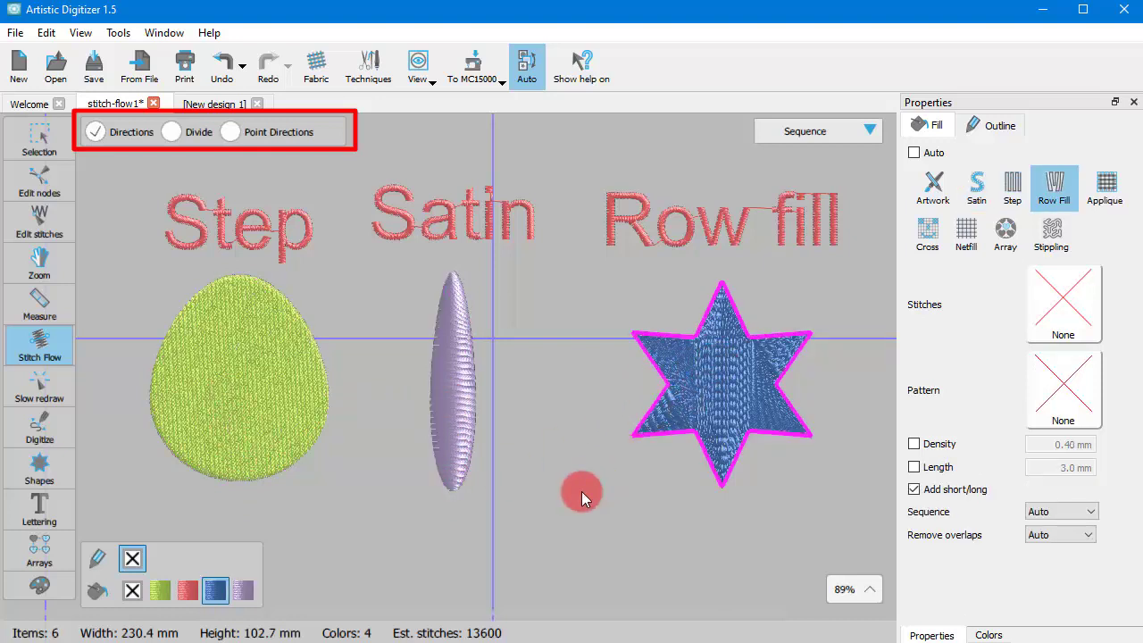
left_click(448, 391)
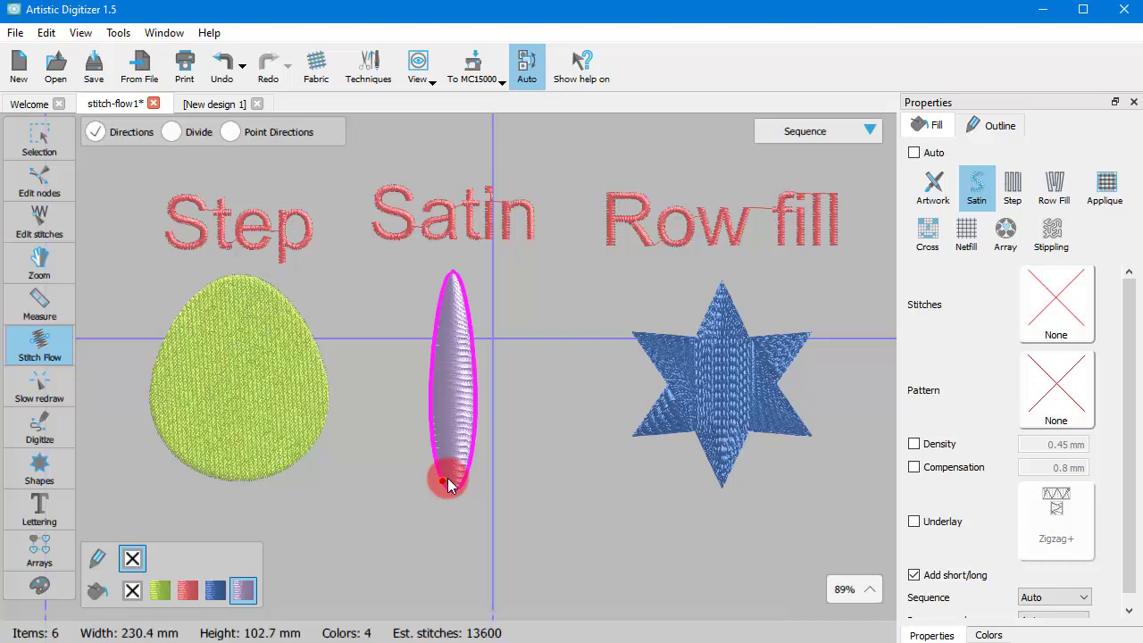
left_click(730, 426)
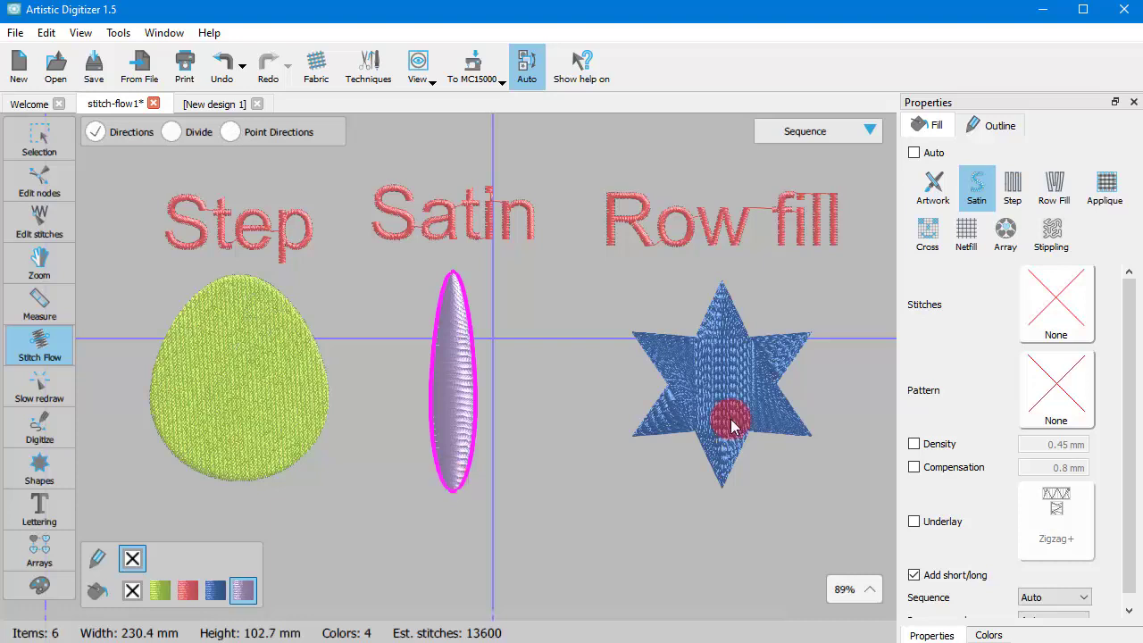
left_click(625, 479)
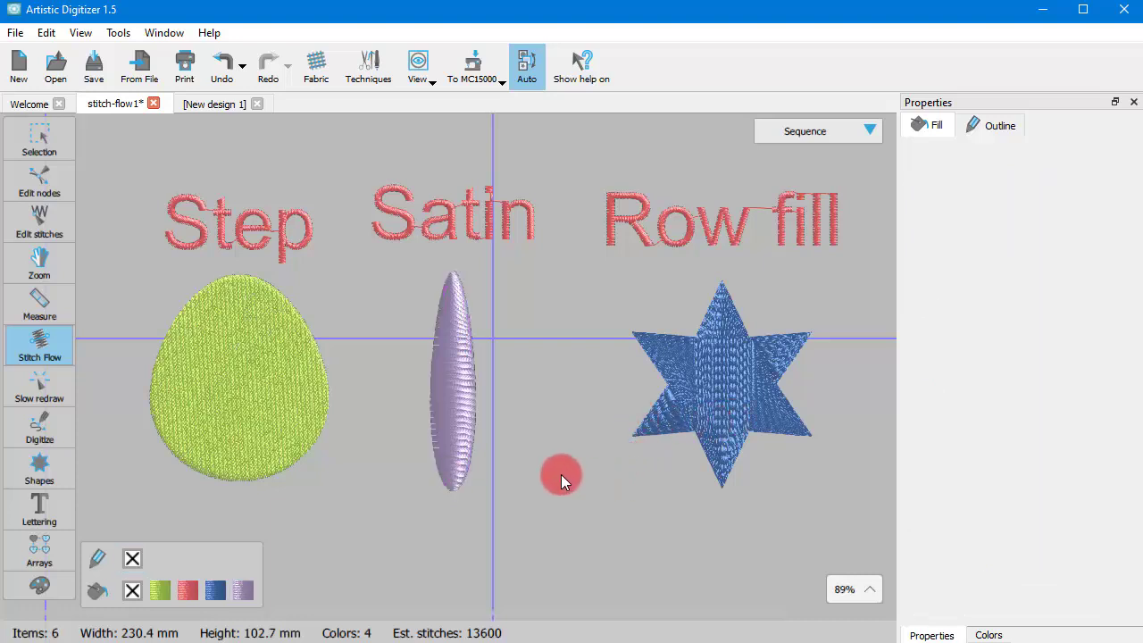
Step: Set the green egg's stitch direction with a line across it, trying different angles and ending with one sloping down to the right
left_click(241, 402)
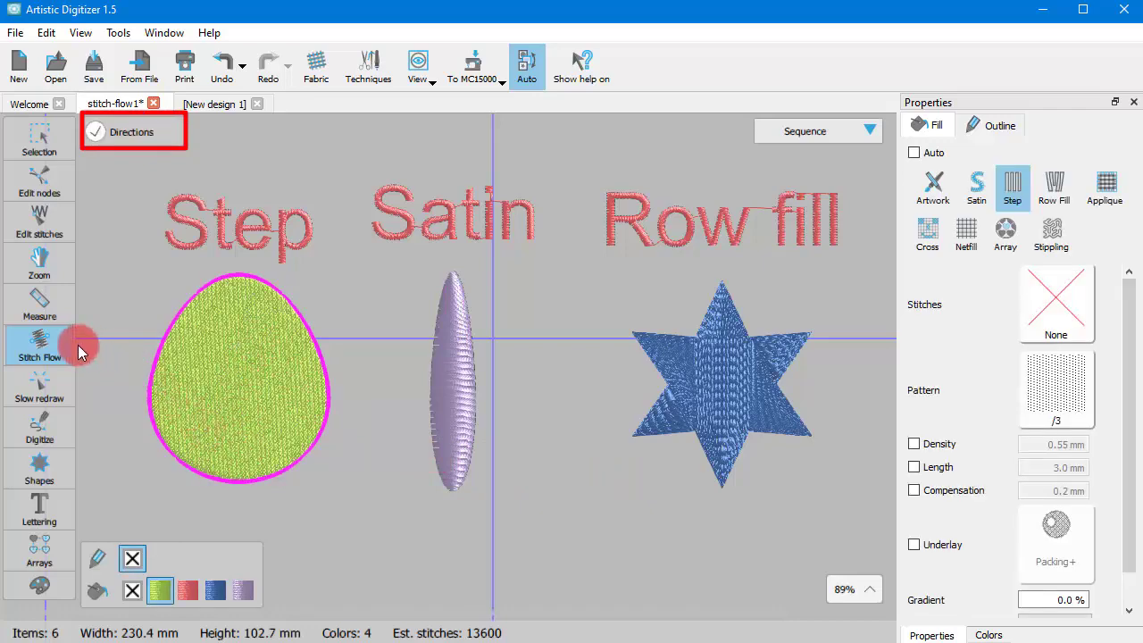
scroll(78, 345, "up", 4)
scroll(77, 345, "down", 1)
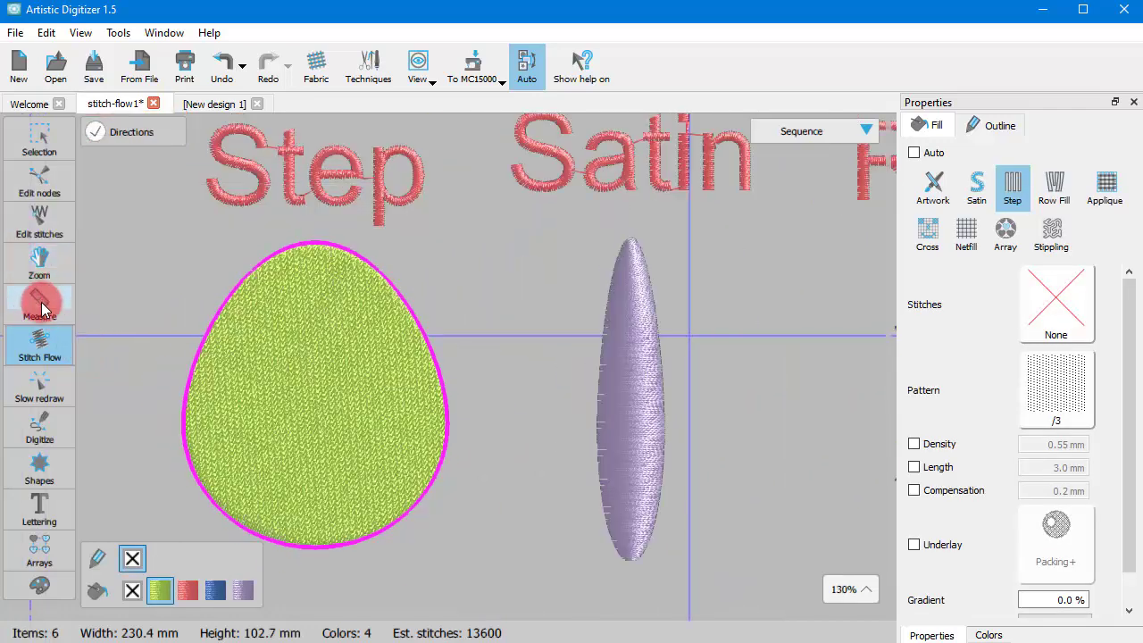
left_click(257, 309)
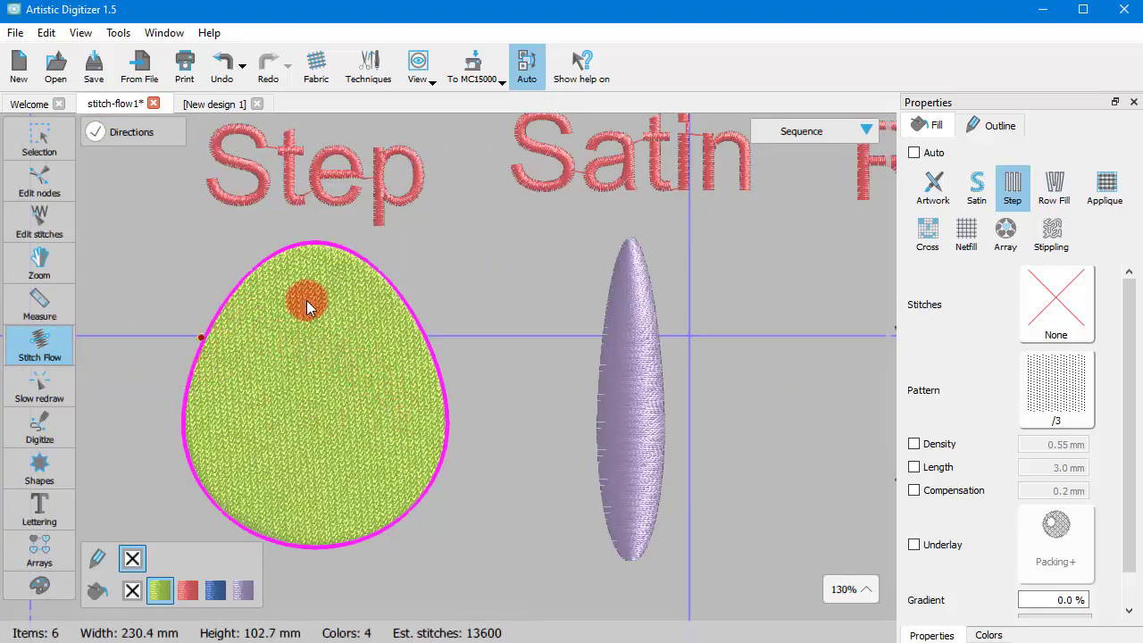
left_click_drag(306, 305, 352, 403)
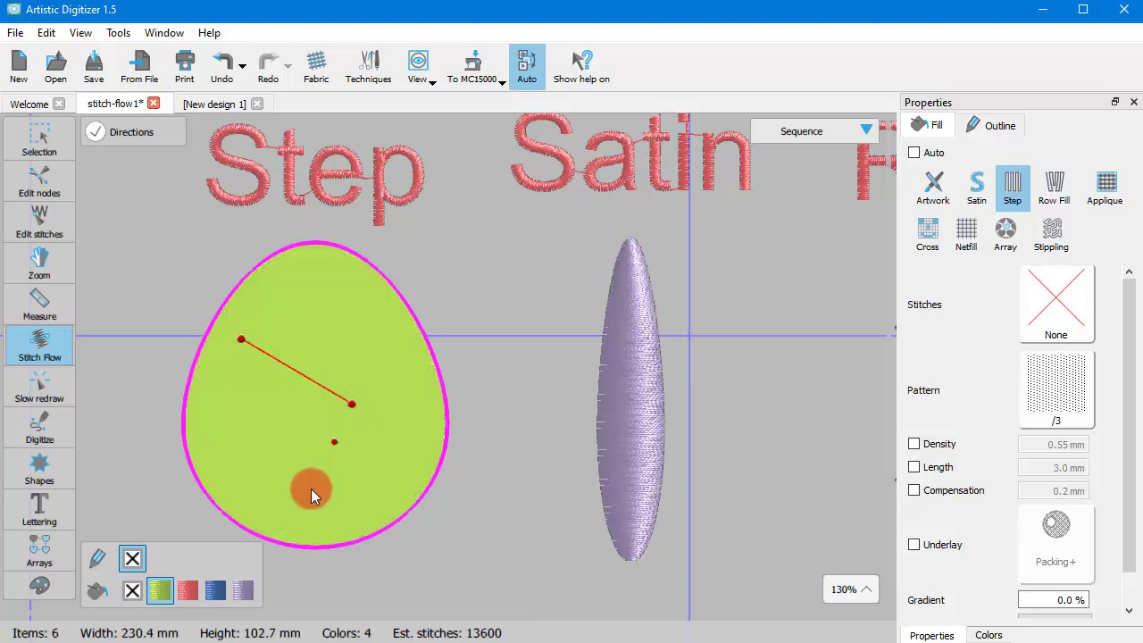
left_click(336, 540)
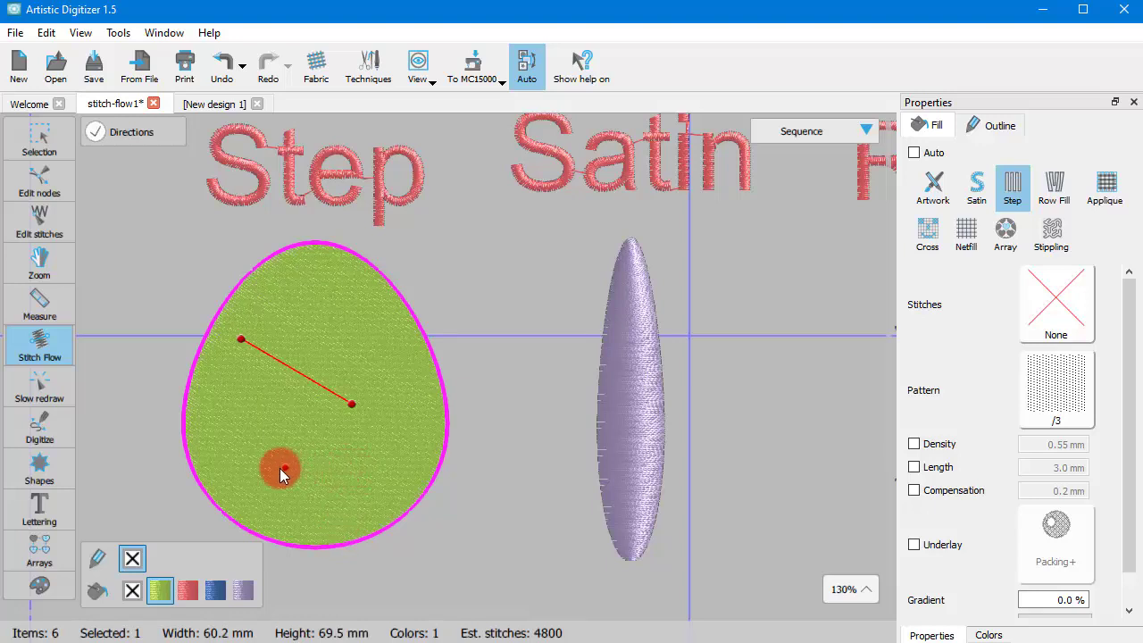
left_click_drag(280, 468, 343, 356)
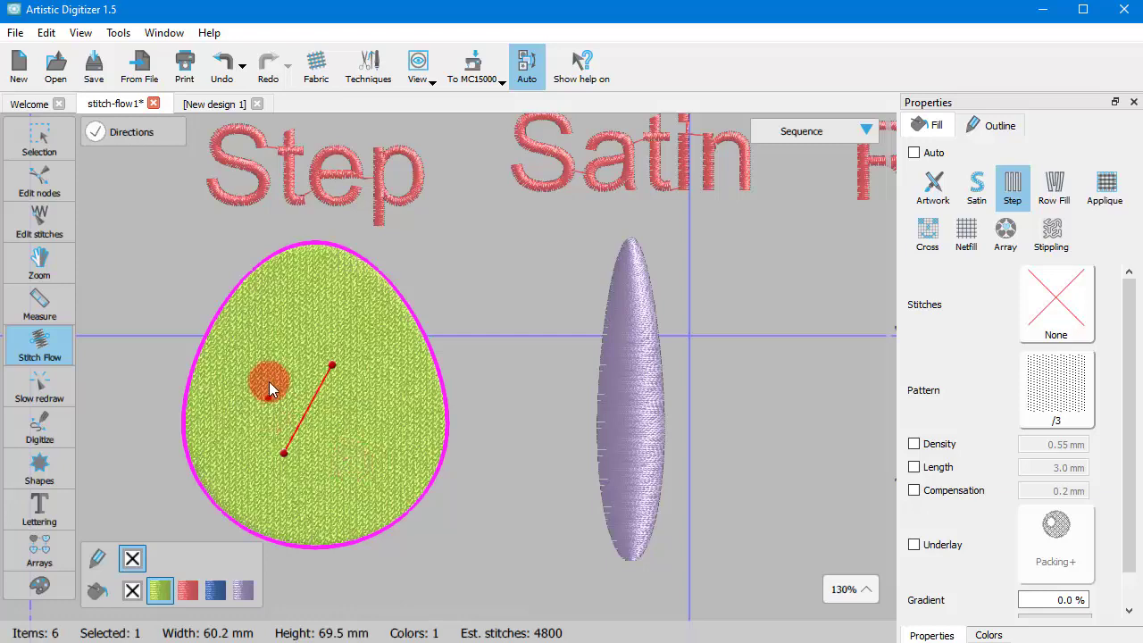
left_click_drag(271, 379, 357, 447)
Step: Reposition both end nodes of the egg's direction line so that it runs nearly horizontally across the middle
left_click(310, 441)
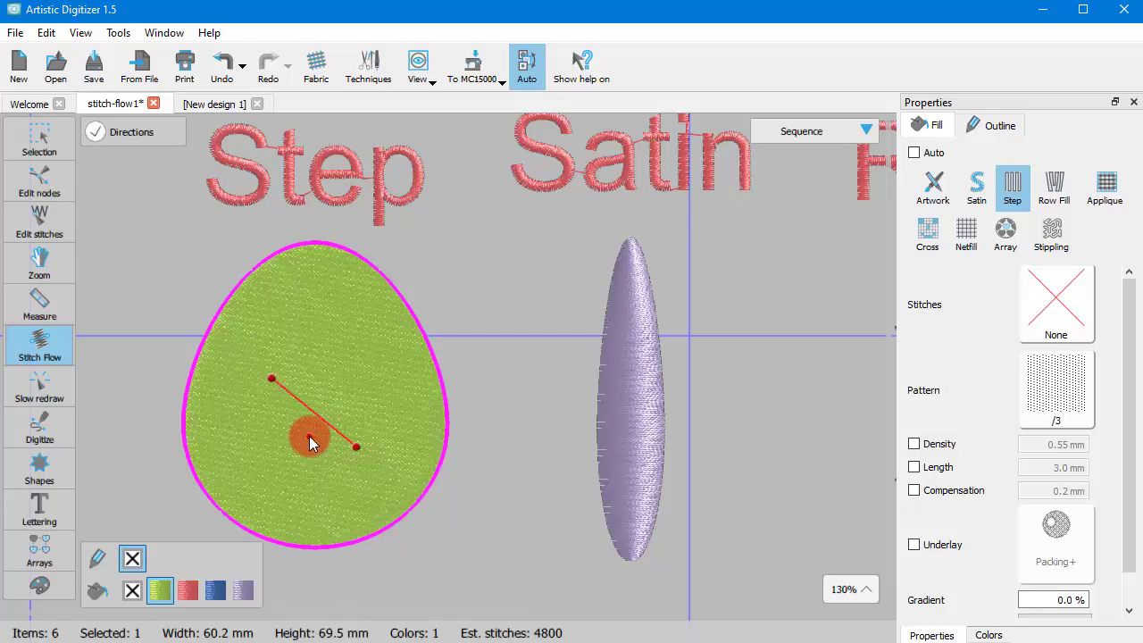
mouse_move(310, 440)
left_mouse_down()
mouse_move(262, 370)
mouse_move(265, 405)
left_mouse_up()
left_click(355, 454)
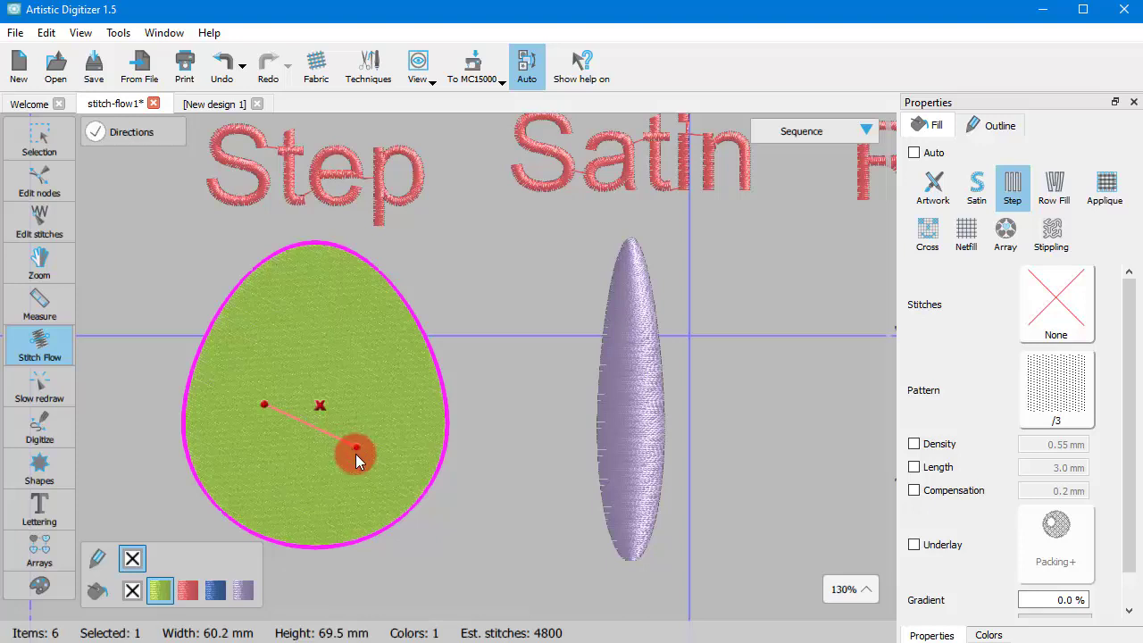
left_click_drag(357, 456, 375, 412)
left_click(337, 465)
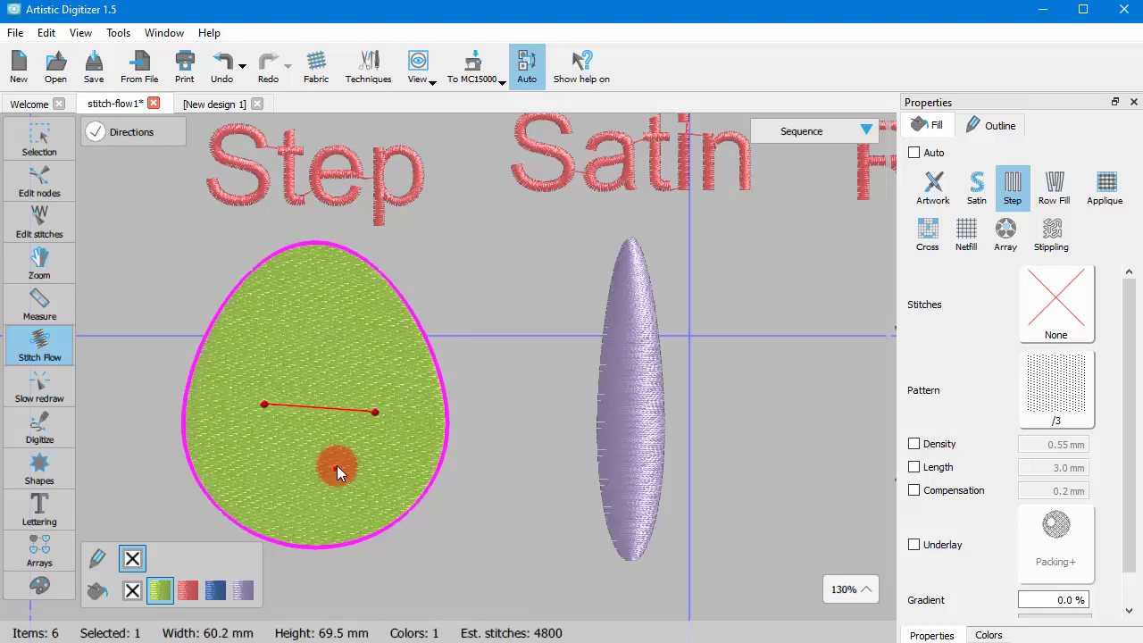
mouse_move(342, 463)
left_mouse_down()
mouse_move(311, 370)
mouse_move(333, 421)
left_mouse_up()
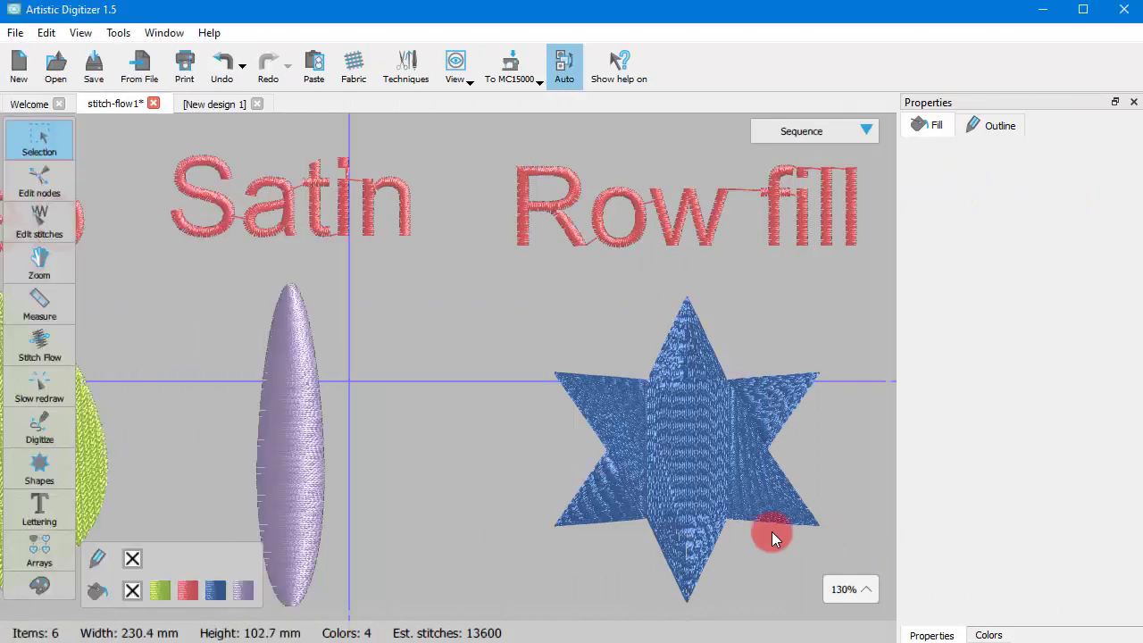
Step: Use Stitch Flow's Divide mode to split the row-fill star with three crossing lines joining its opposite inner corners
left_click(38, 337)
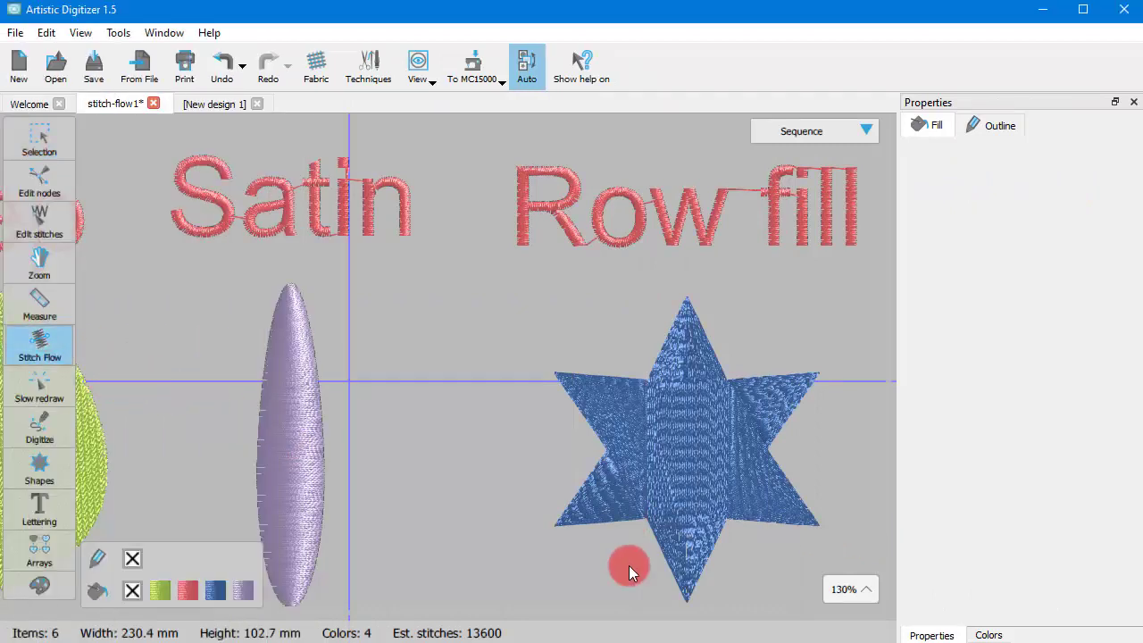
left_click(647, 451)
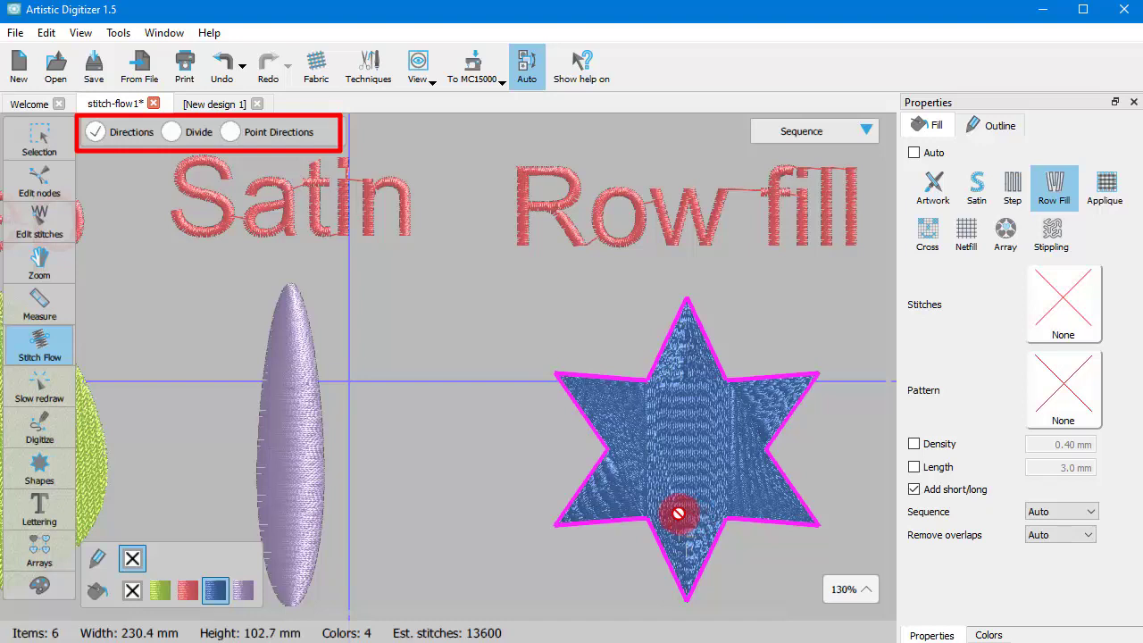
left_click(173, 130)
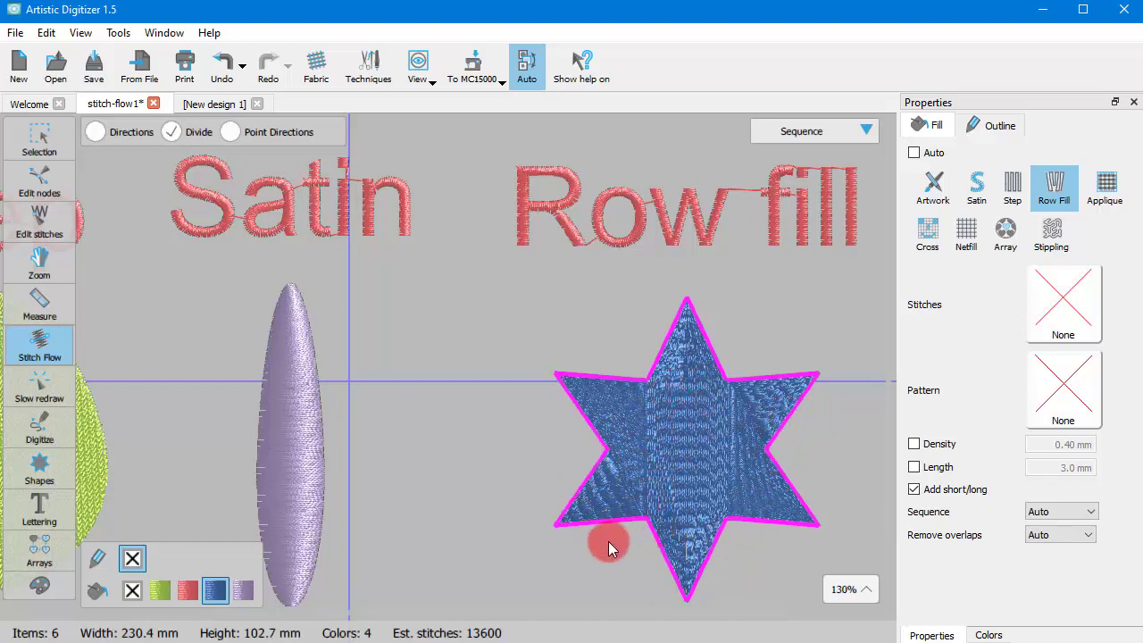
left_click(648, 525)
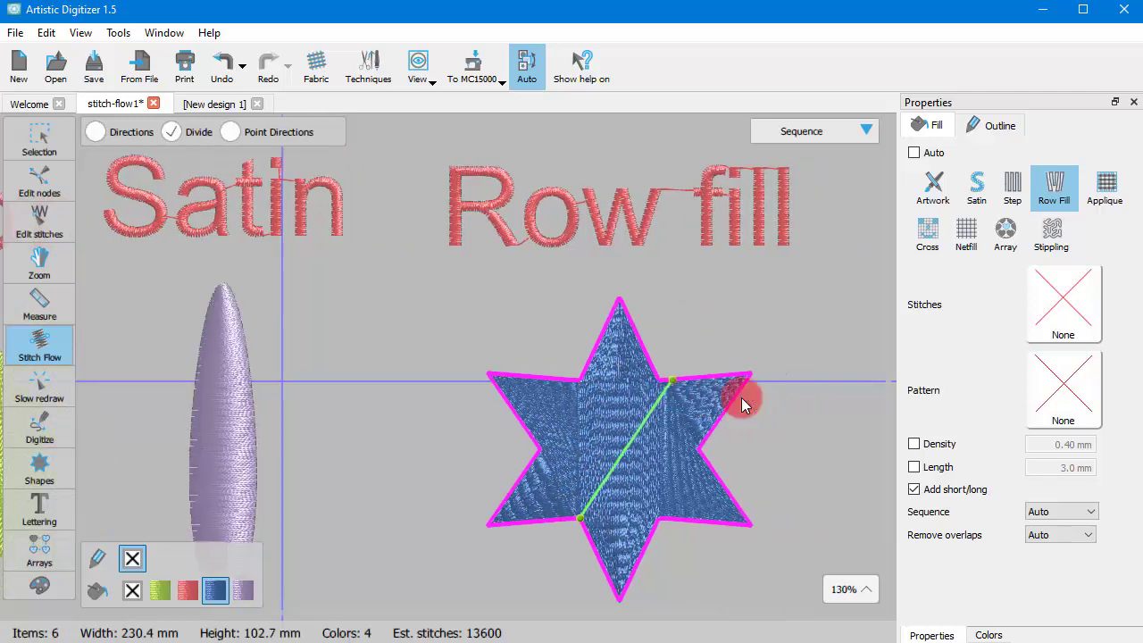
left_click(654, 388)
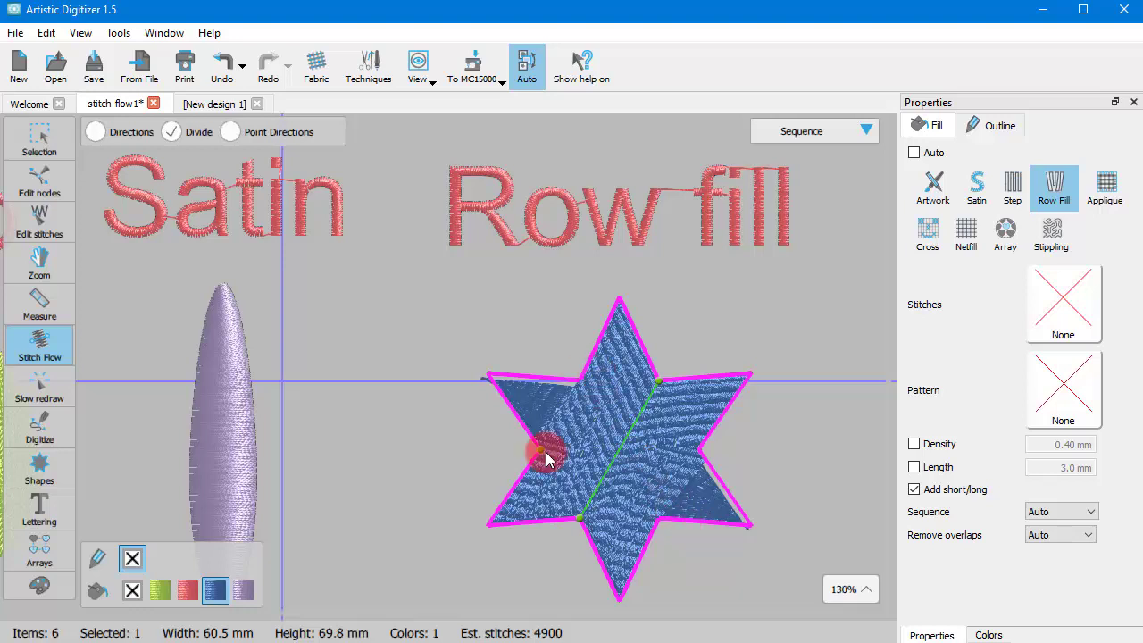
left_click_drag(547, 458, 700, 451)
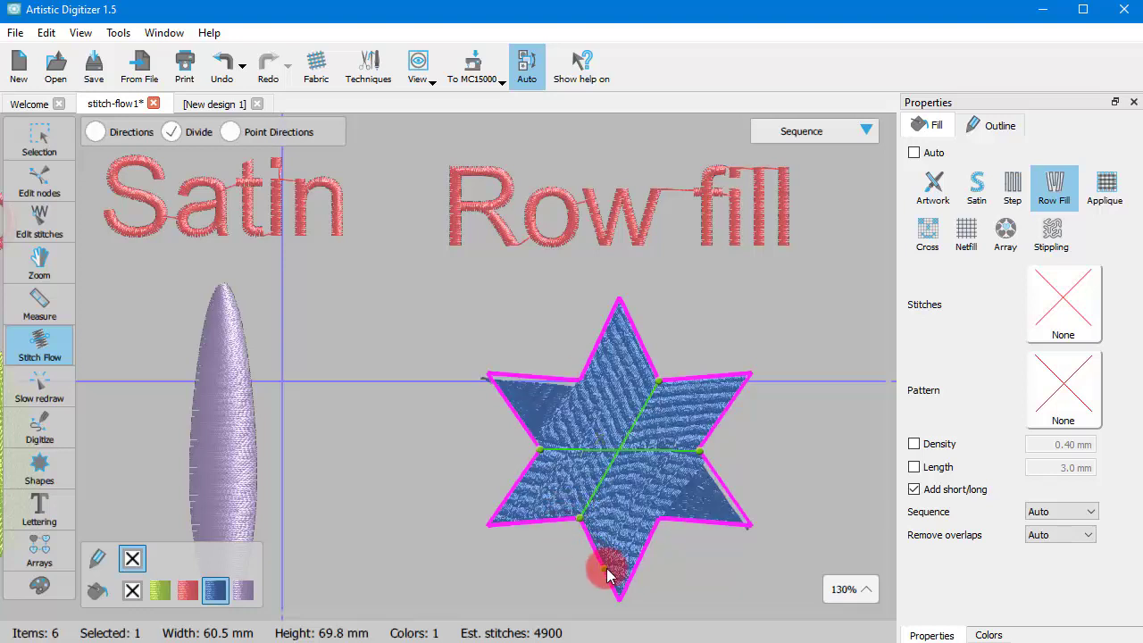
left_click_drag(581, 388, 656, 522)
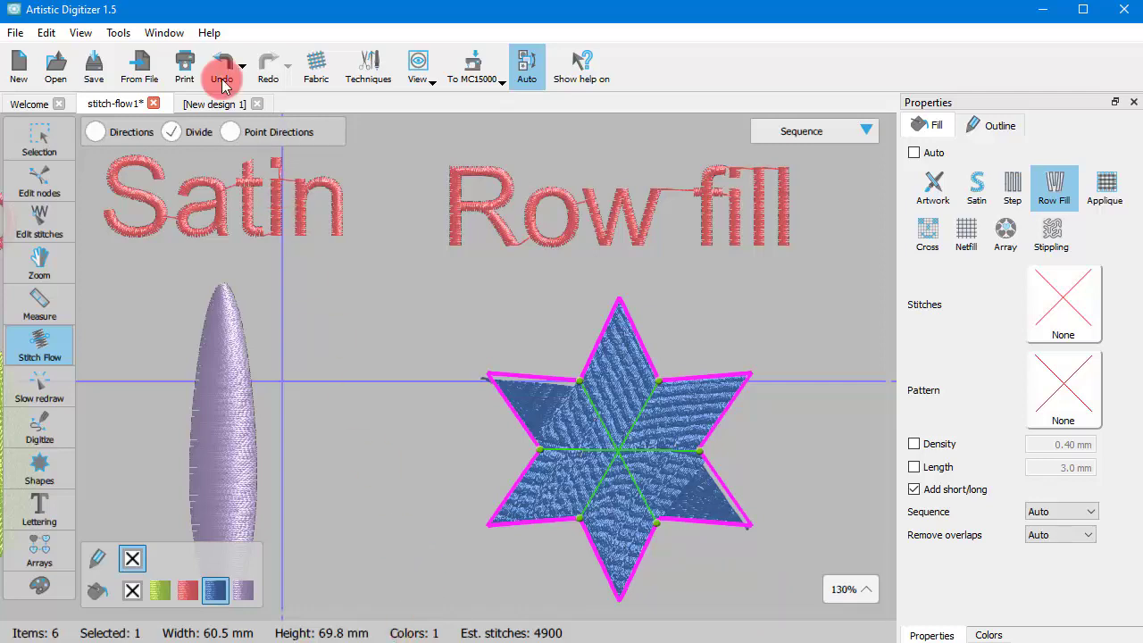
Step: Add a stitch direction line across each of the star's six points in Directions mode
left_click(98, 131)
scroll(516, 426, "up", 4)
left_click_drag(559, 300, 466, 374)
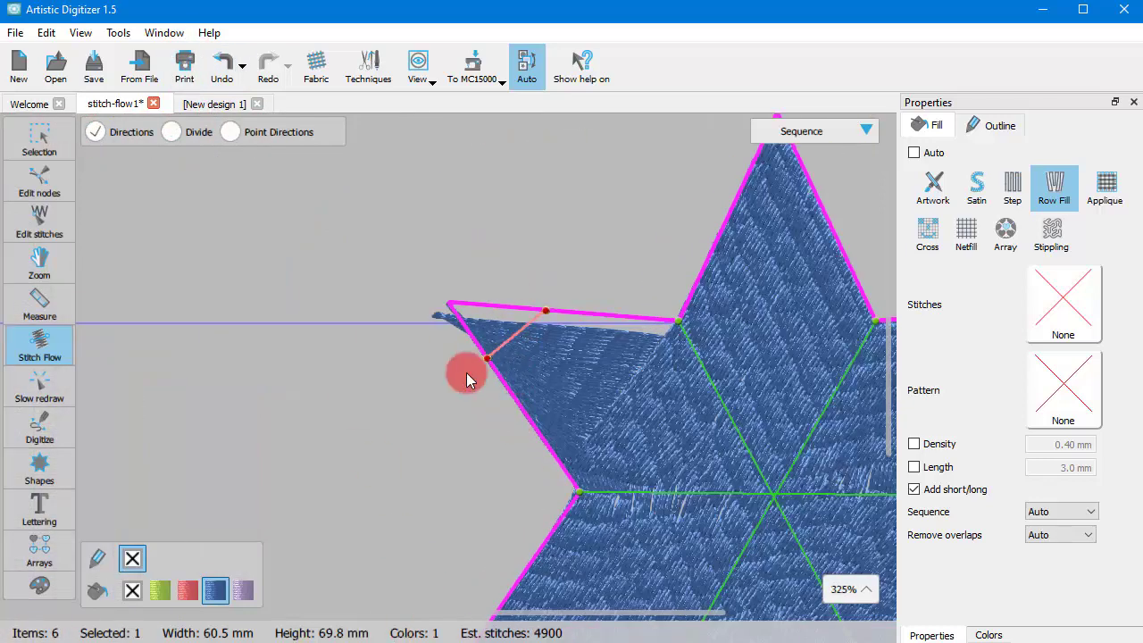
left_click_drag(722, 237, 828, 234)
scroll(760, 295, "down", 5)
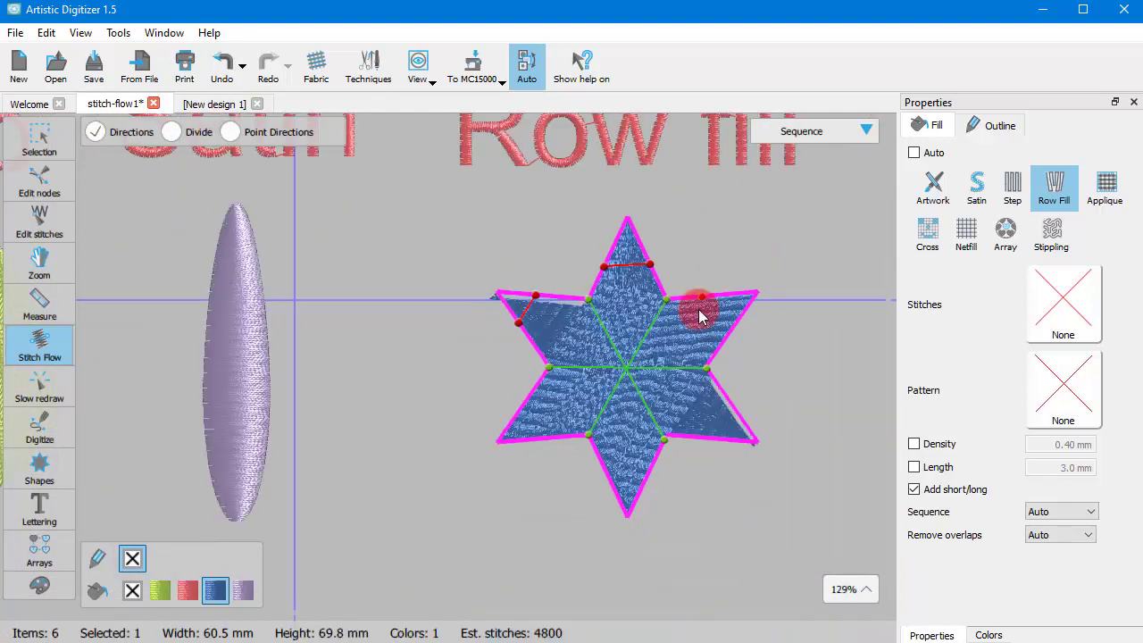
scroll(699, 313, "up", 1)
left_click_drag(701, 333, 725, 373)
mouse_move(735, 442)
left_mouse_down()
mouse_move(743, 475)
mouse_move(715, 479)
left_mouse_up()
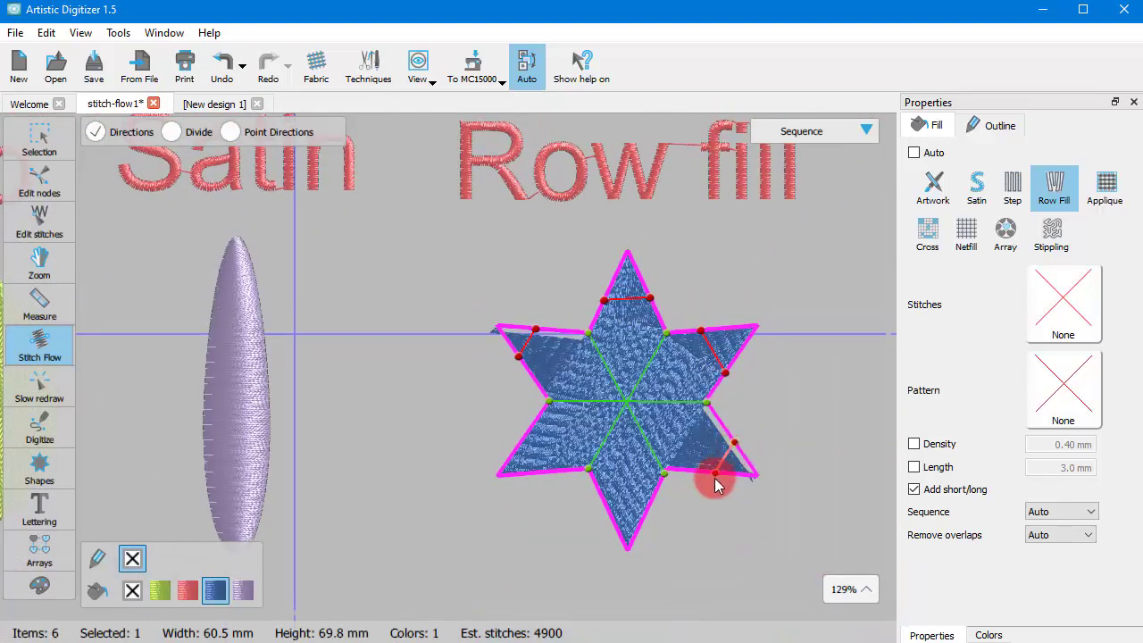
left_click_drag(606, 505, 649, 505)
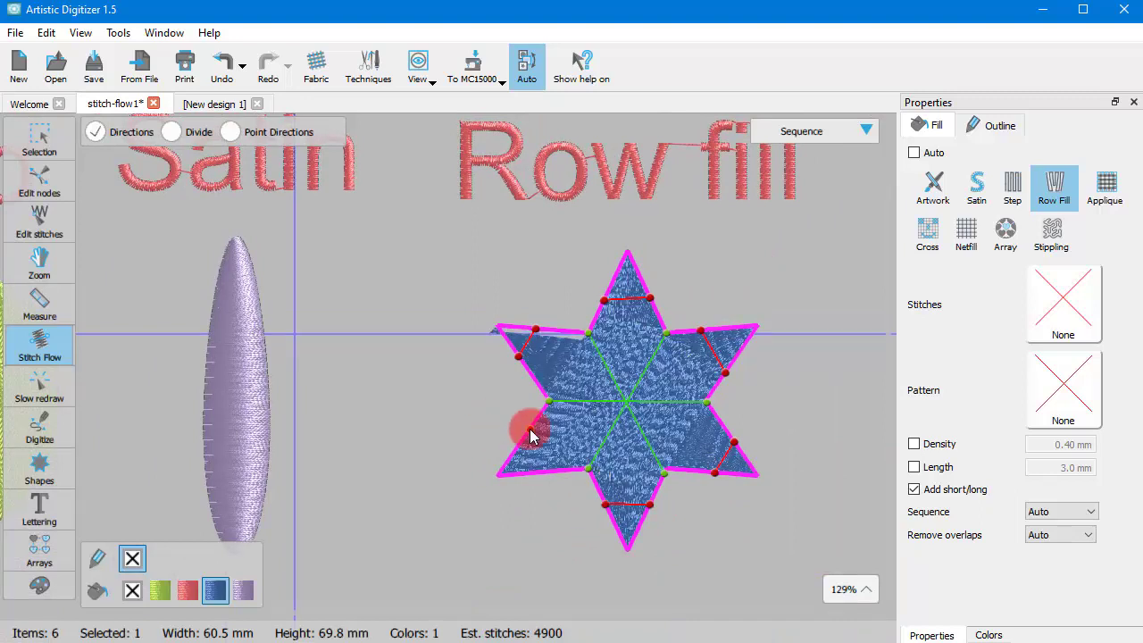
left_click_drag(527, 433, 551, 471)
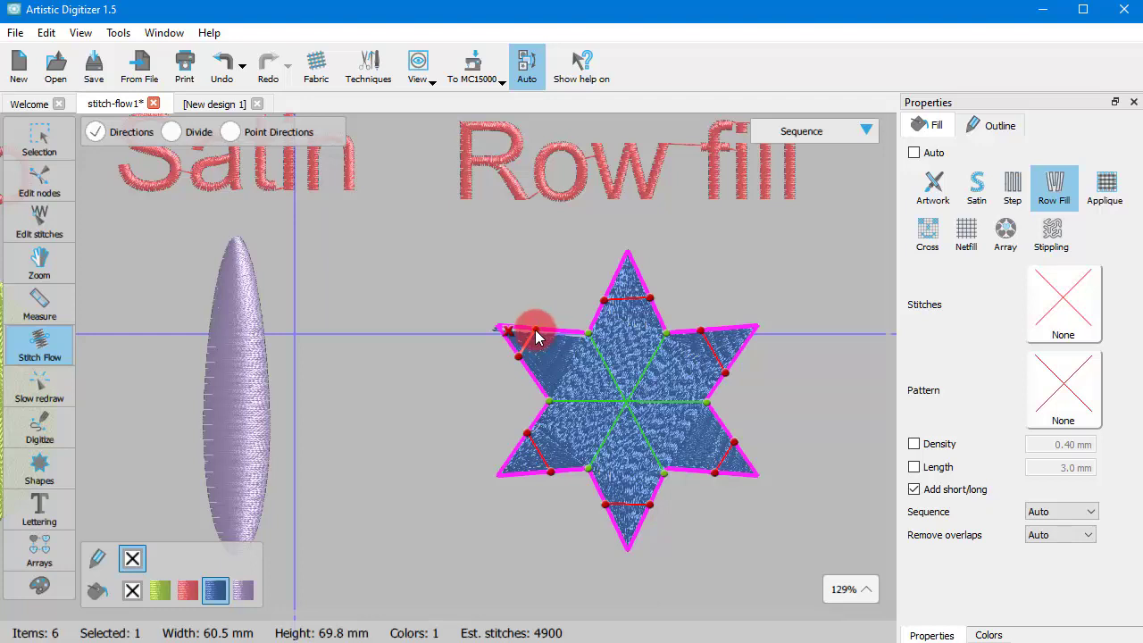
Step: Move the direction line on the star's upper-left point closer to the star's centre
left_click_drag(536, 332, 526, 367)
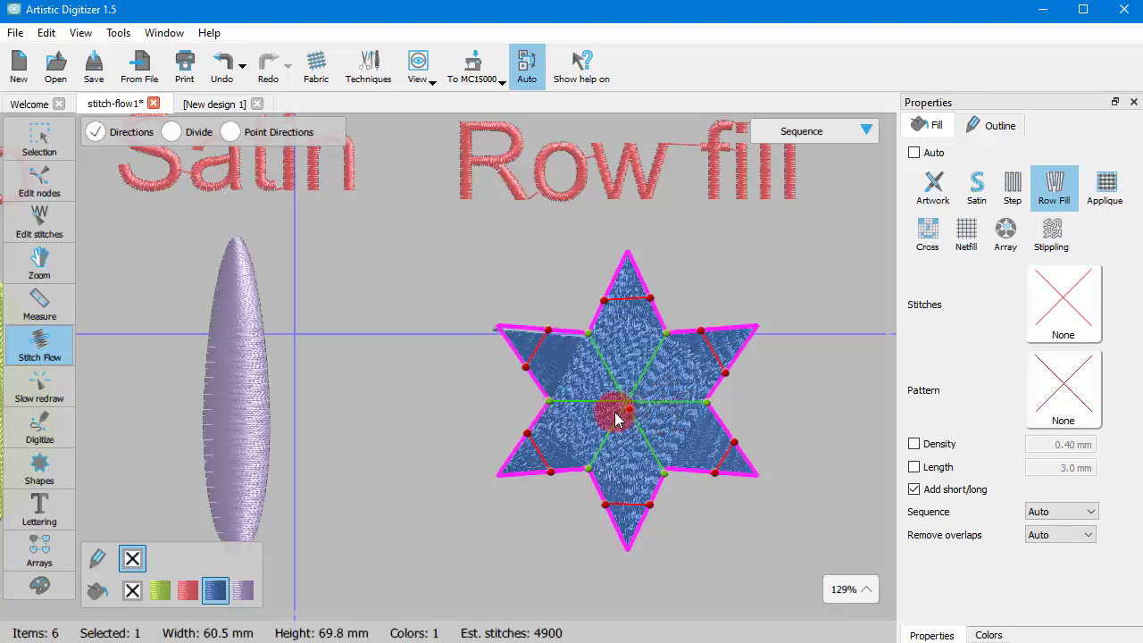
mouse_move(616, 418)
left_mouse_down()
mouse_move(536, 331)
mouse_move(516, 345)
mouse_move(544, 388)
mouse_move(633, 460)
mouse_move(536, 349)
mouse_move(606, 372)
left_mouse_up()
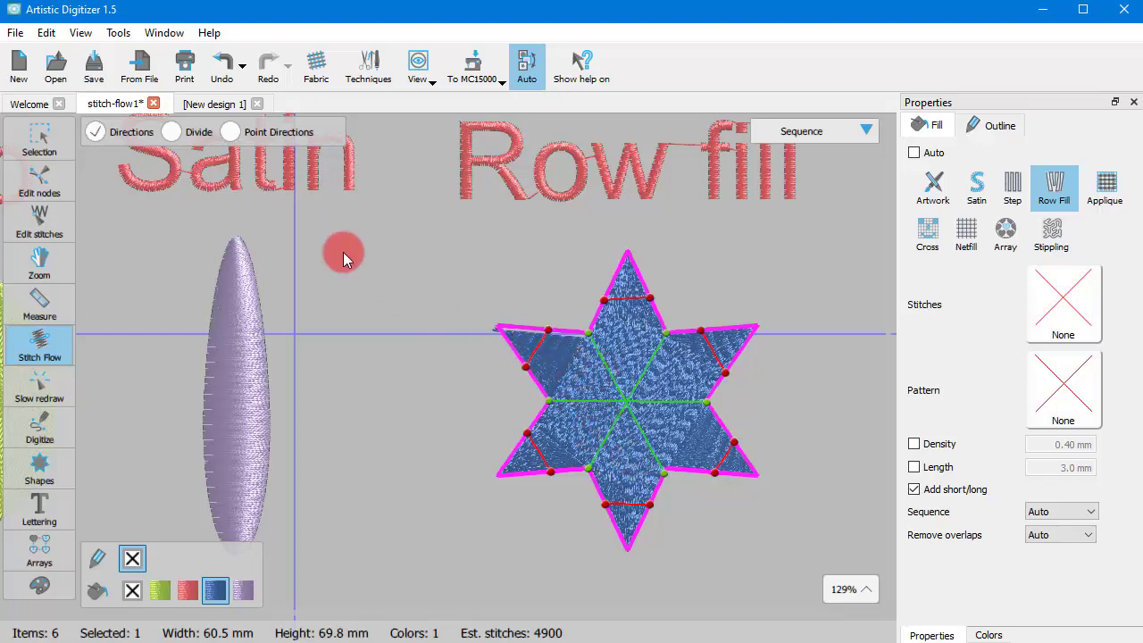
Step: Switch Stitch Flow between Divide and Directions modes, finishing in Point Directions mode with the star still selected
left_click(192, 143)
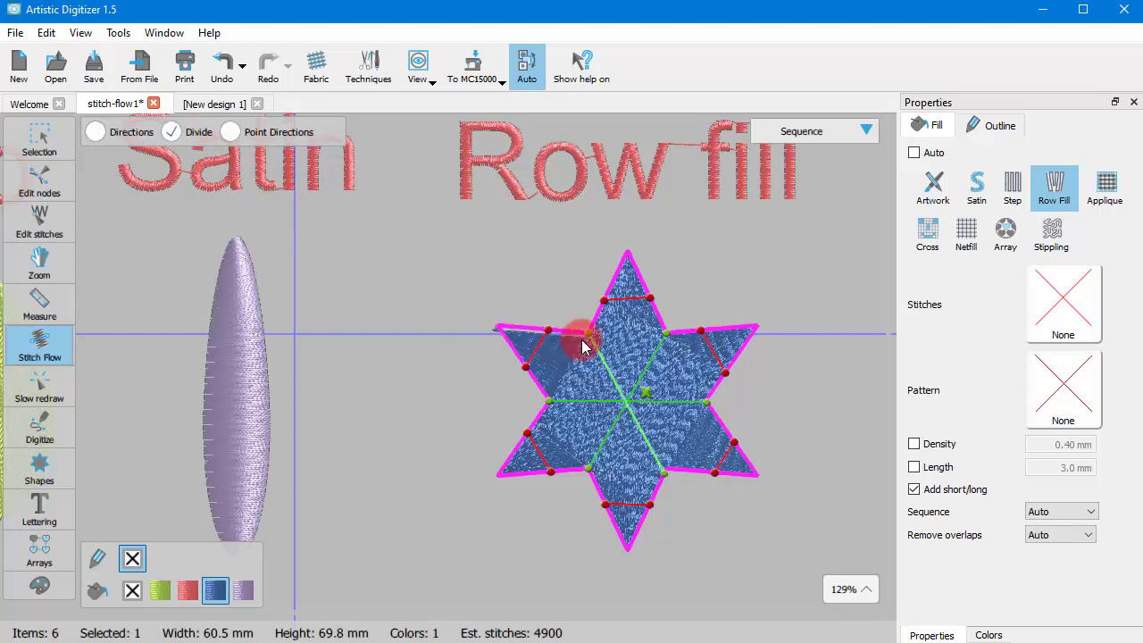
mouse_move(589, 442)
left_mouse_down()
mouse_move(593, 401)
mouse_move(633, 432)
left_mouse_up()
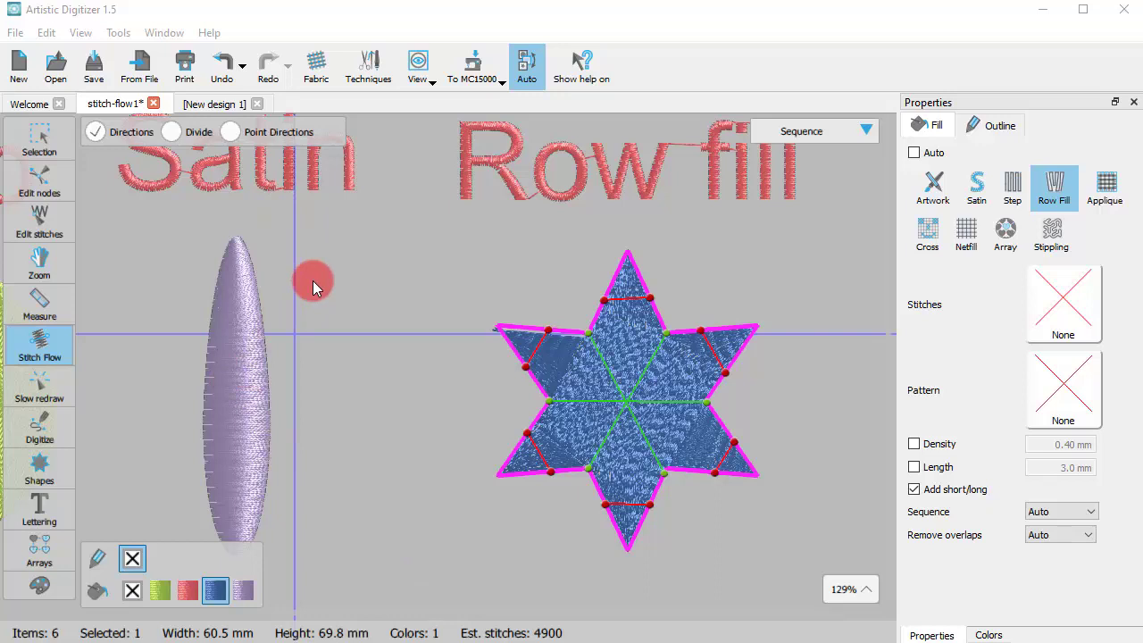
key("d")
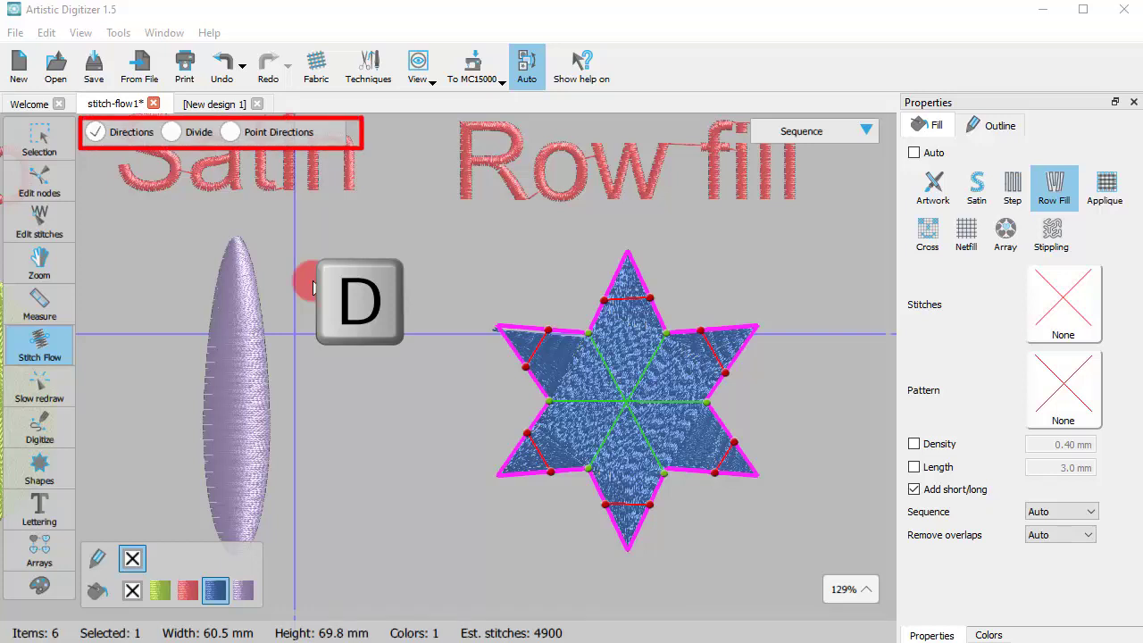
key("d")
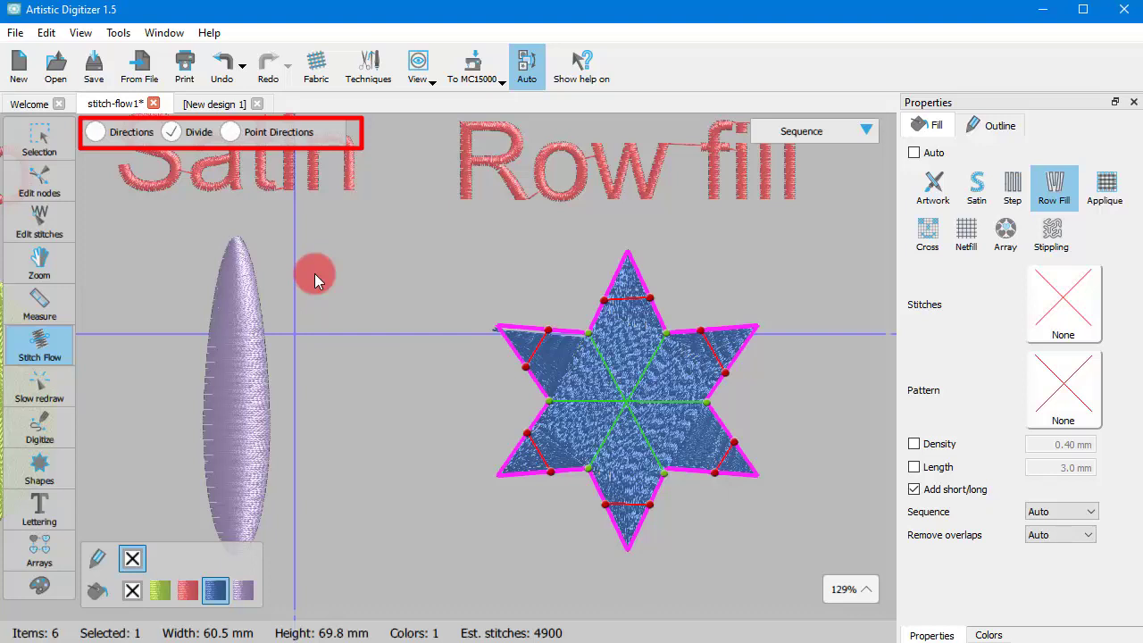
key("p")
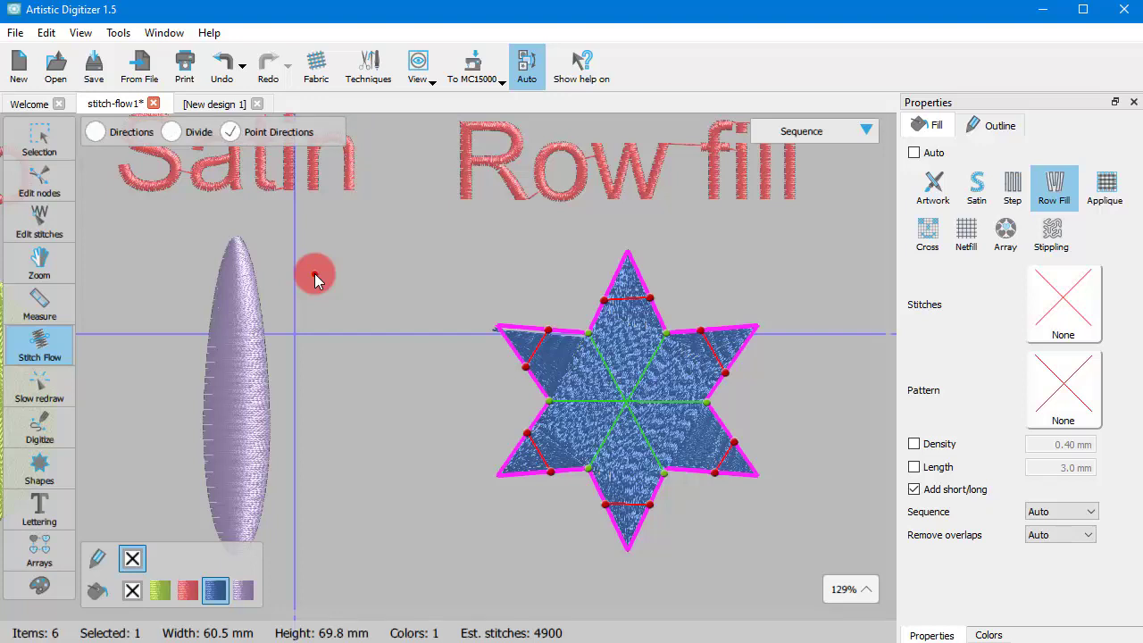
Step: Cycle Stitch Flow repeatedly through its Directions, Divide and Point Directions modes over the star, ending on Point Directions
key("d")
key("Tab")
key("Tab")
key("Tab")
key("Tab")
key("d")
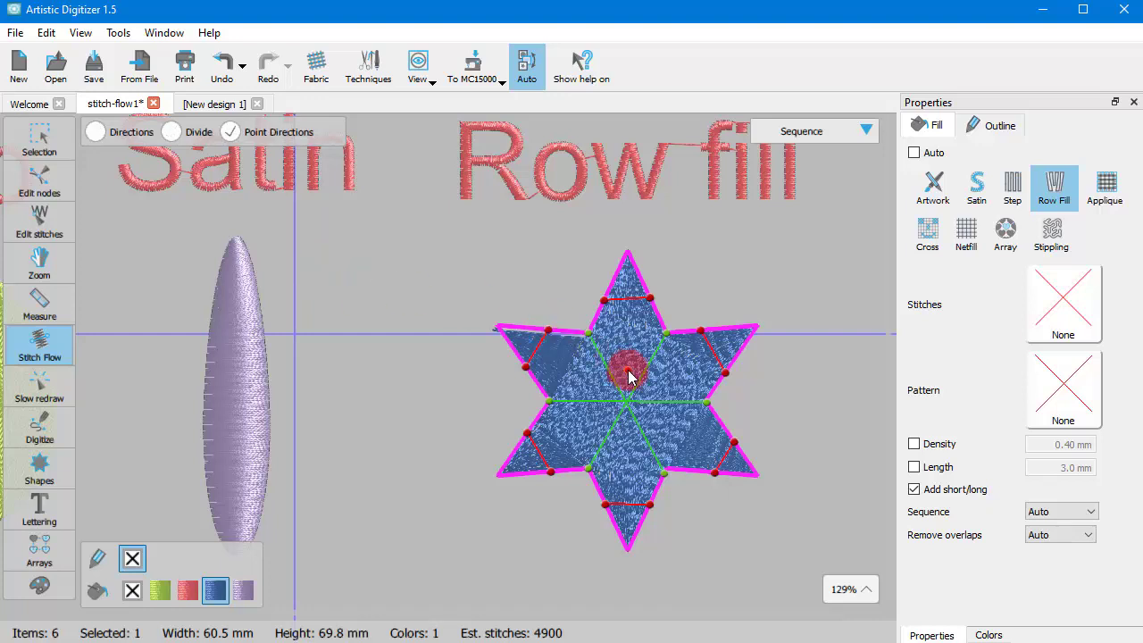
key("d")
key("d")
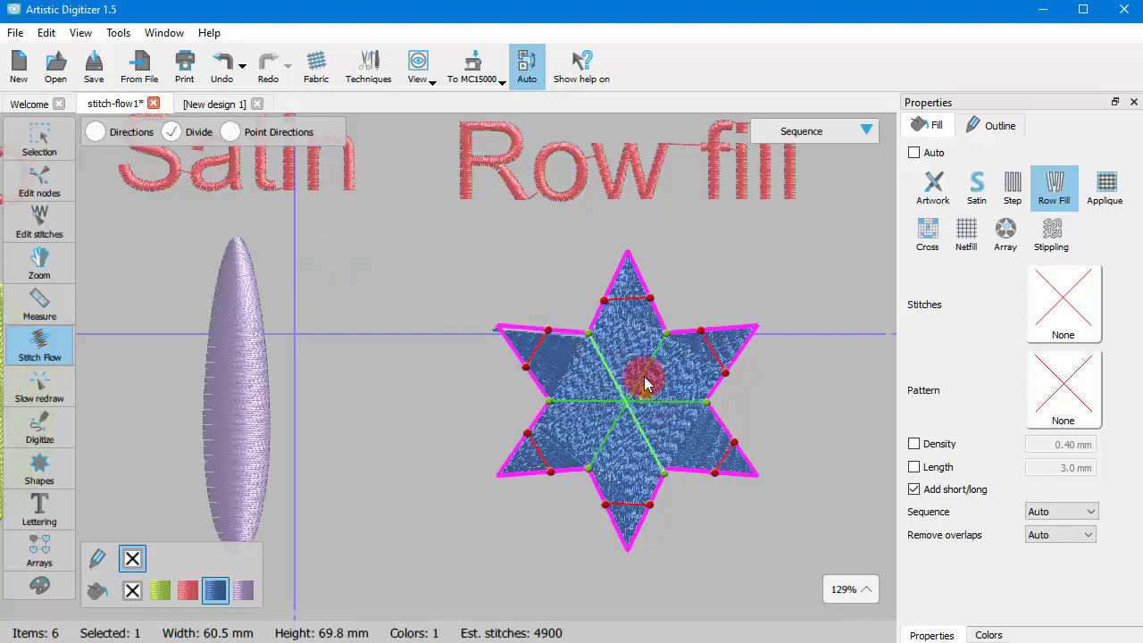
key("d")
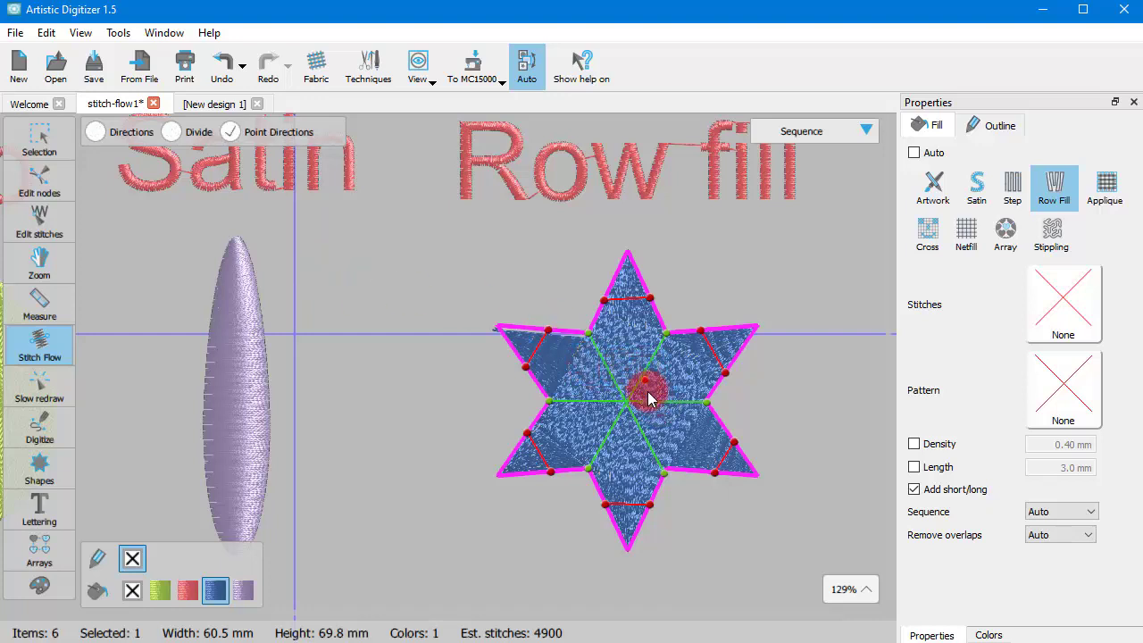